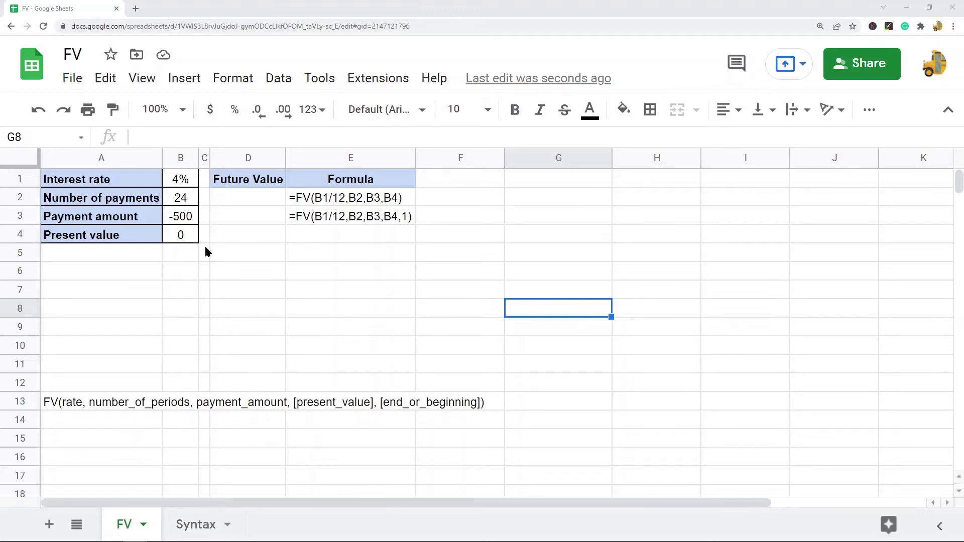
# Check the 4% rate in B1, -500 payment in B3 and 24 payments in B2, then view the Syntax sheet.
pyautogui.click(191, 183)
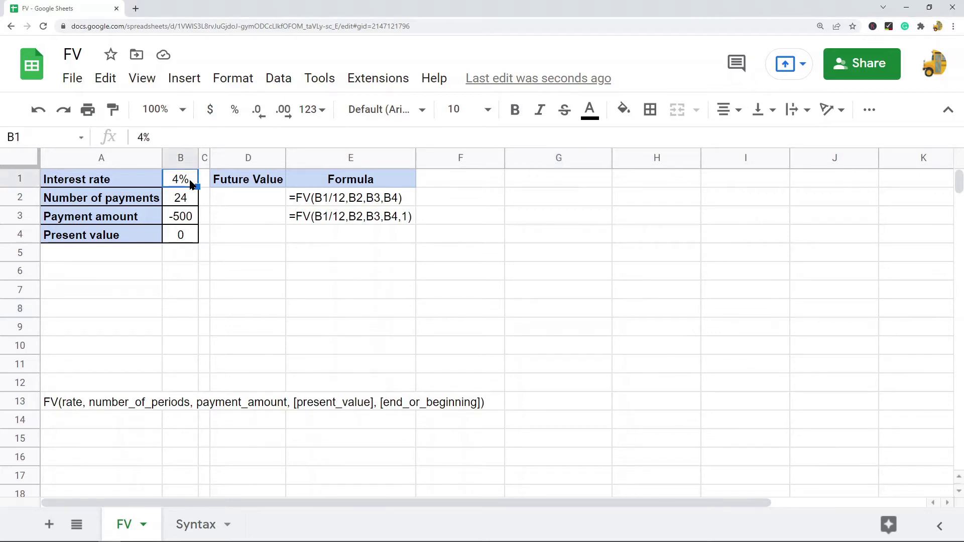
pyautogui.click(187, 222)
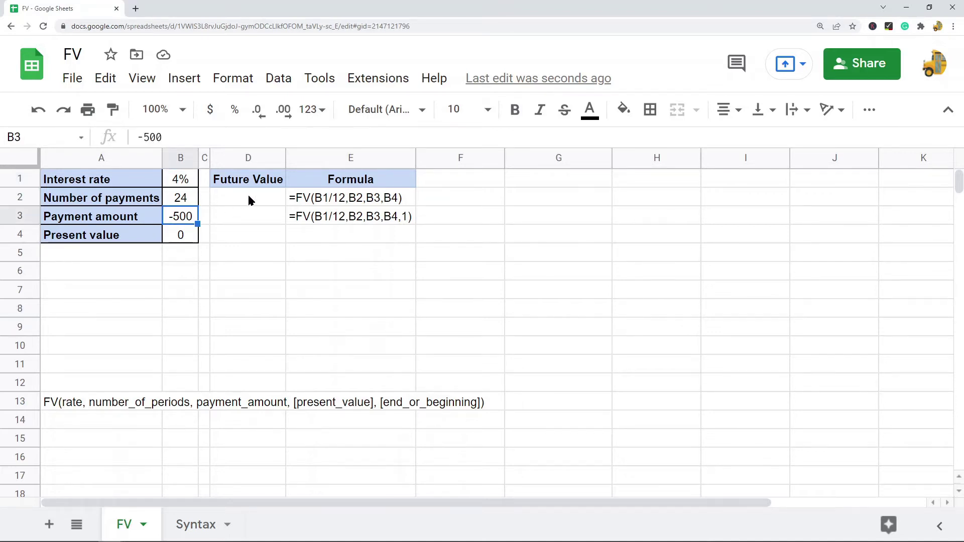
pyautogui.click(186, 201)
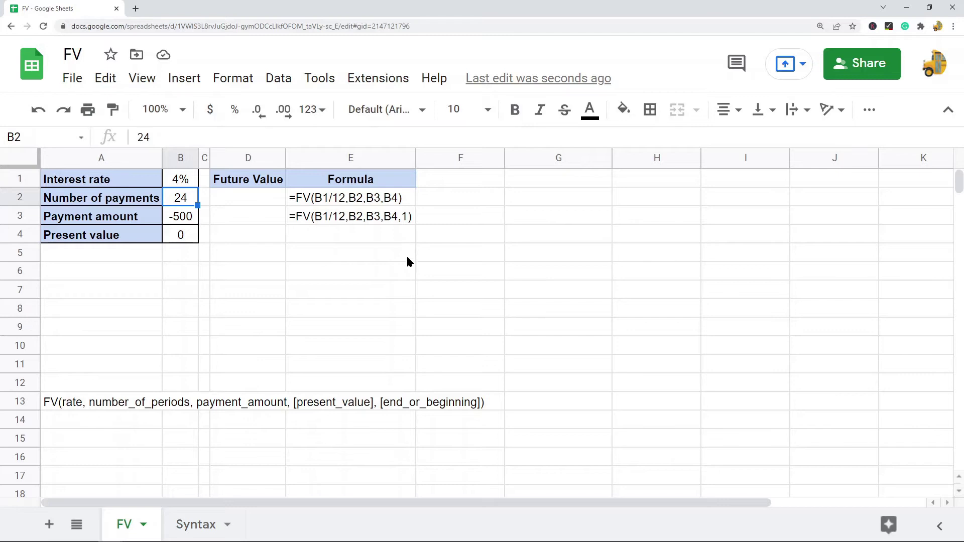
pyautogui.click(195, 524)
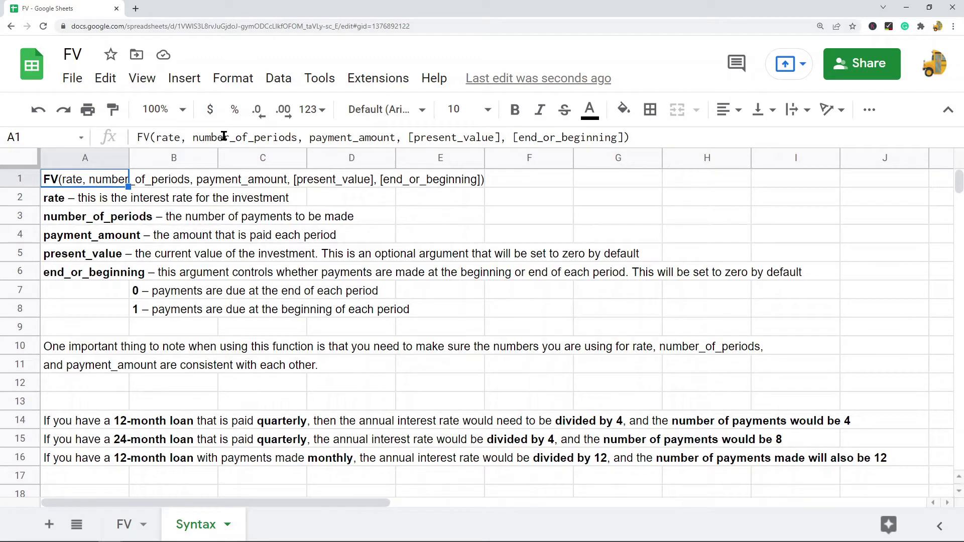
pyautogui.click(60, 201)
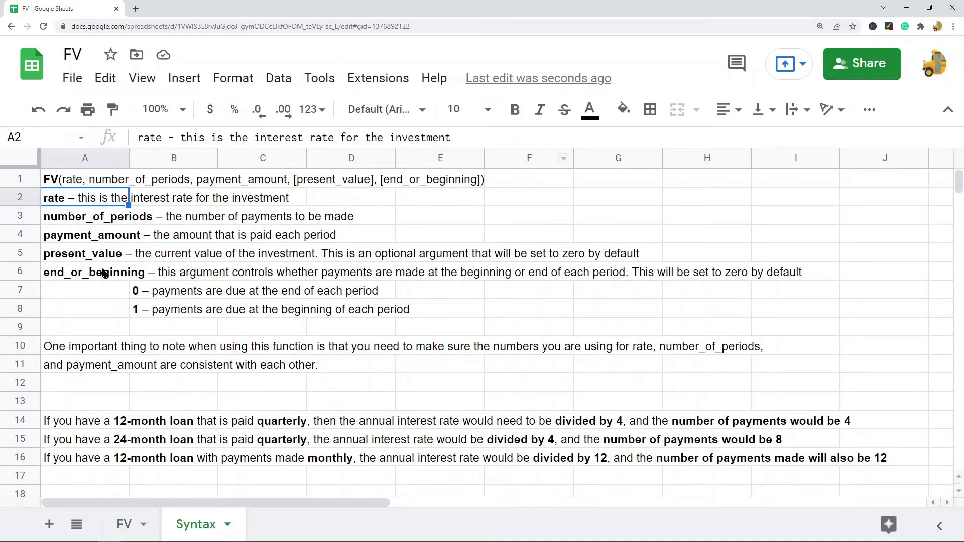
pyautogui.click(84, 221)
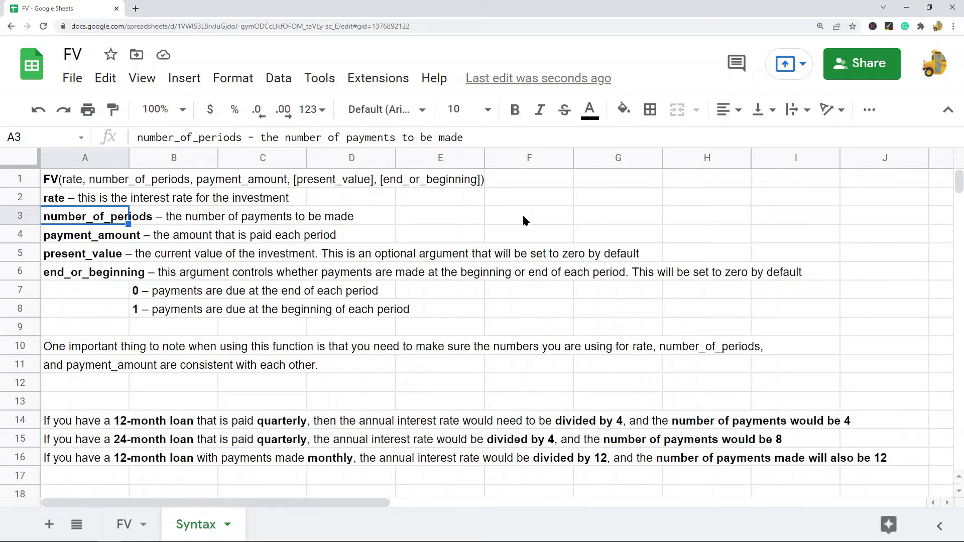
pyautogui.click(88, 237)
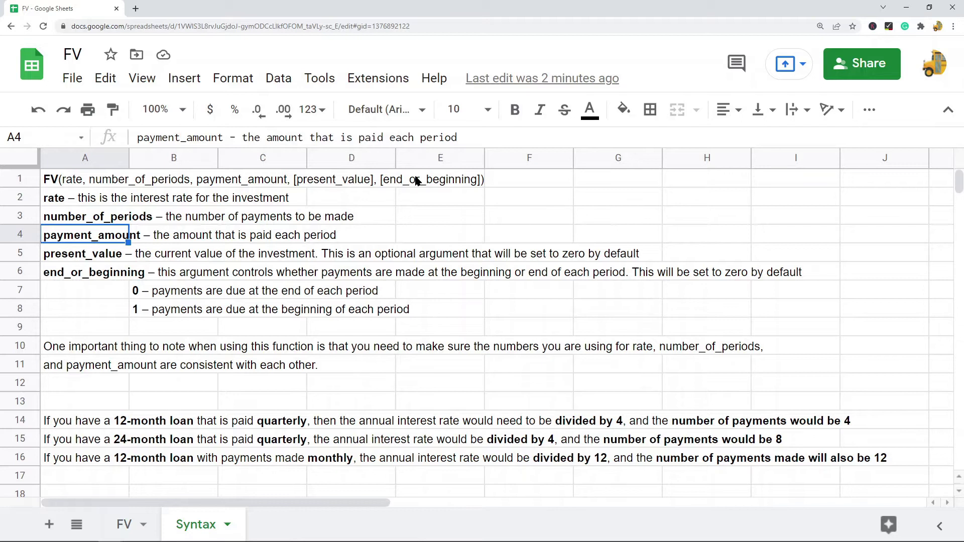
pyautogui.click(91, 260)
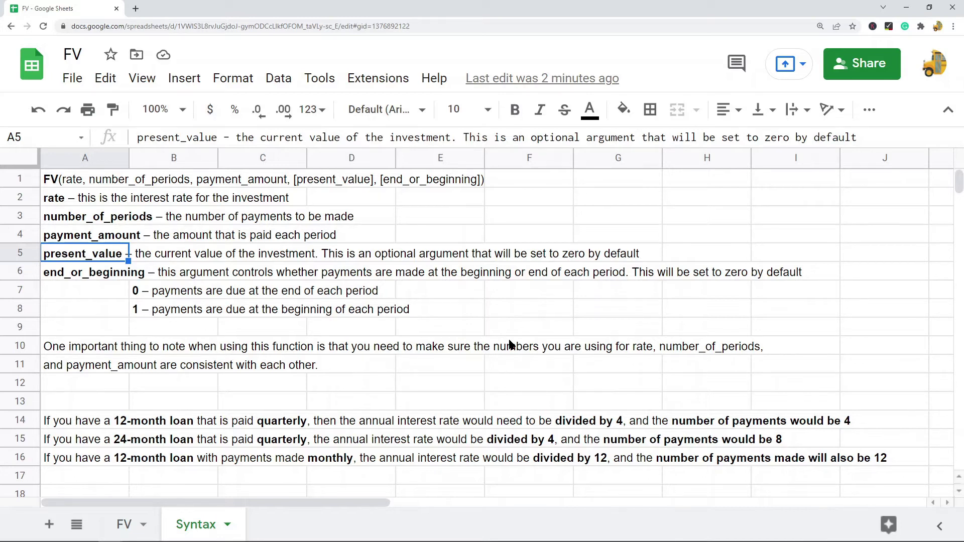
pyautogui.click(71, 276)
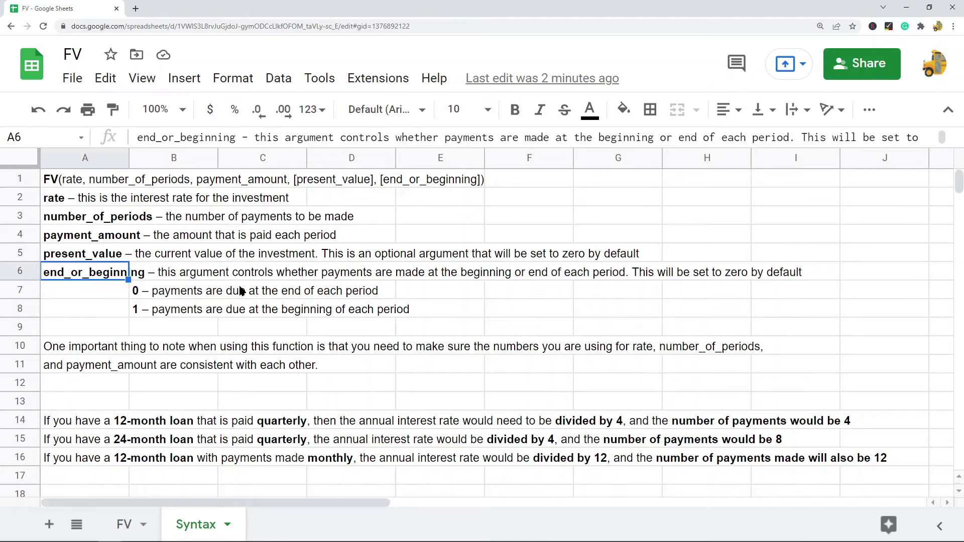
pyautogui.click(199, 290)
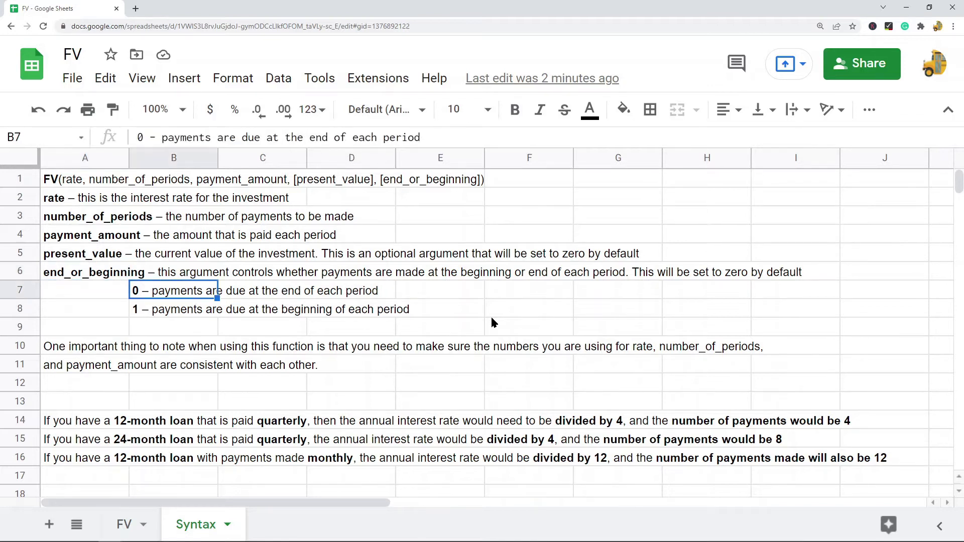
pyautogui.click(153, 314)
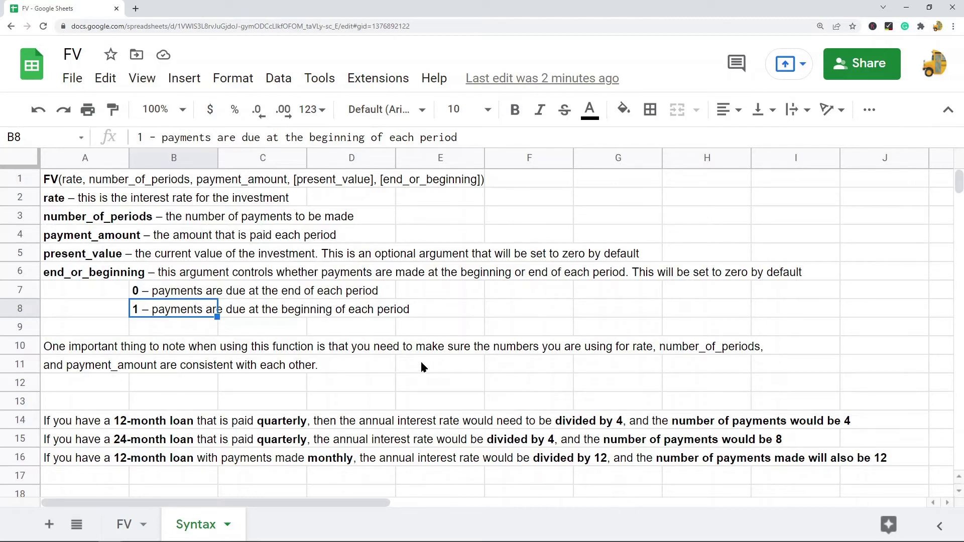
# Review the loan examples in A14:A16, focusing on the quarterly and monthly 12-month loans.
pyautogui.scroll(-2, 420, 359)
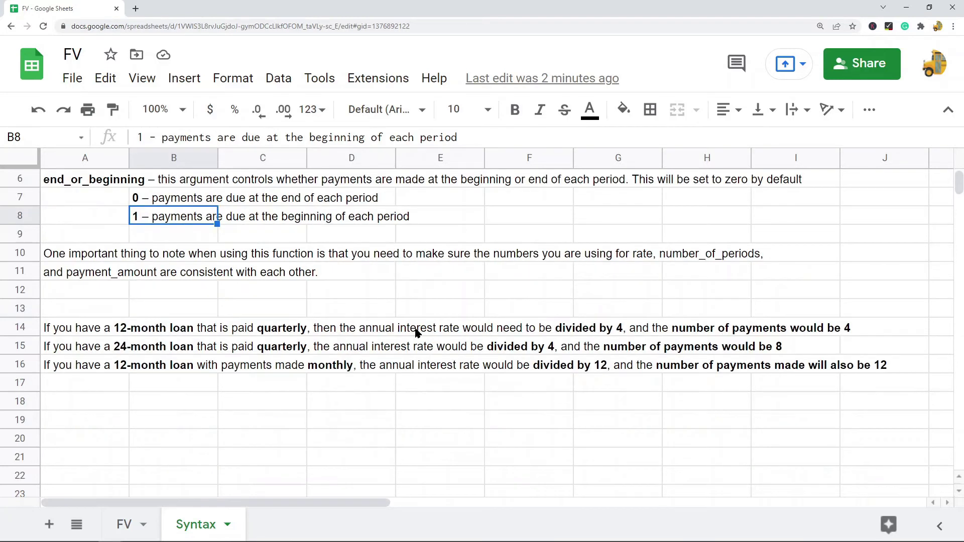
pyautogui.moveTo(77, 335); pyautogui.dragTo(77, 366)
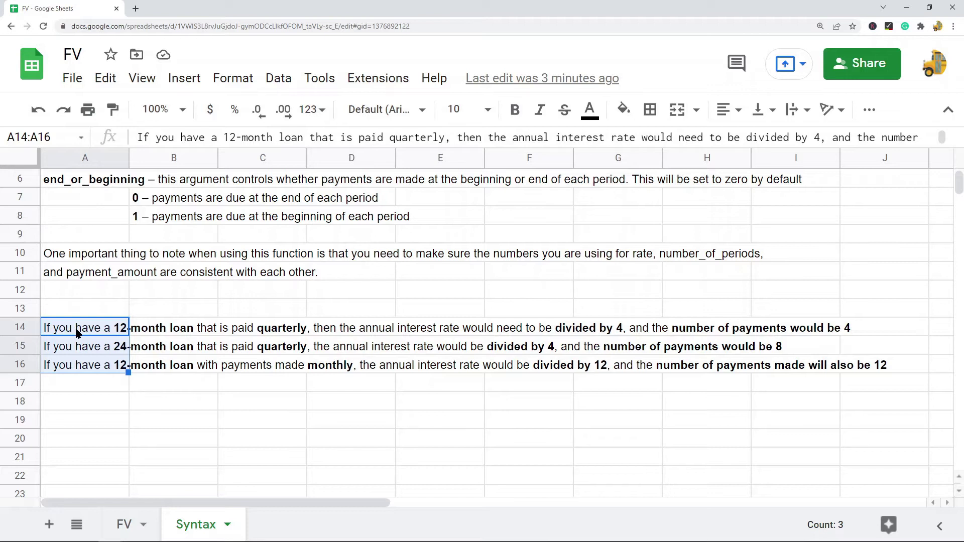
pyautogui.click(91, 332)
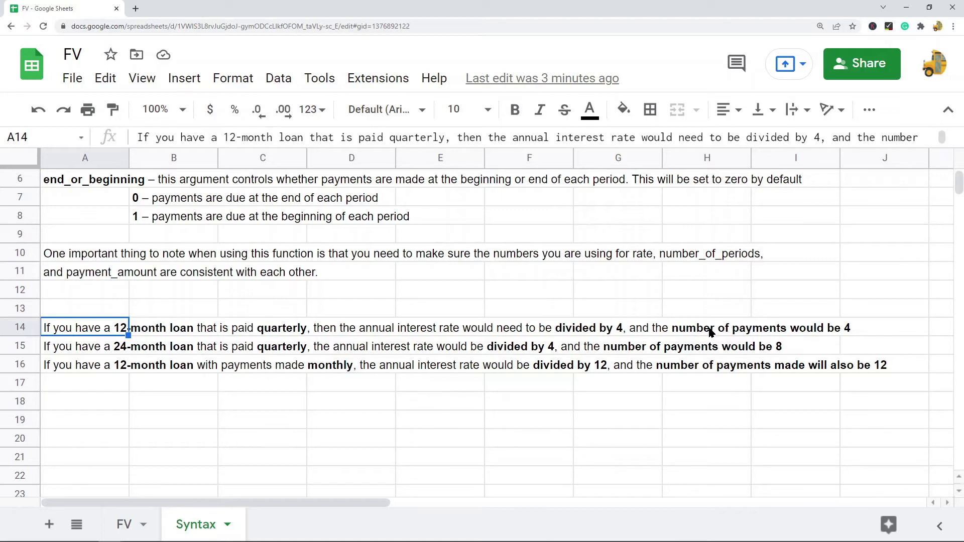
pyautogui.moveTo(709, 334); pyautogui.dragTo(38, 329)
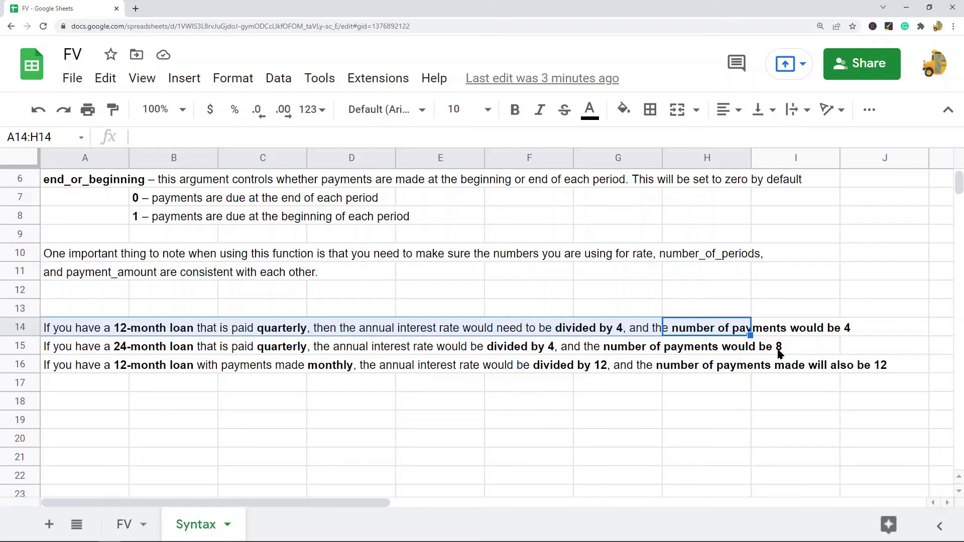
pyautogui.click(92, 368)
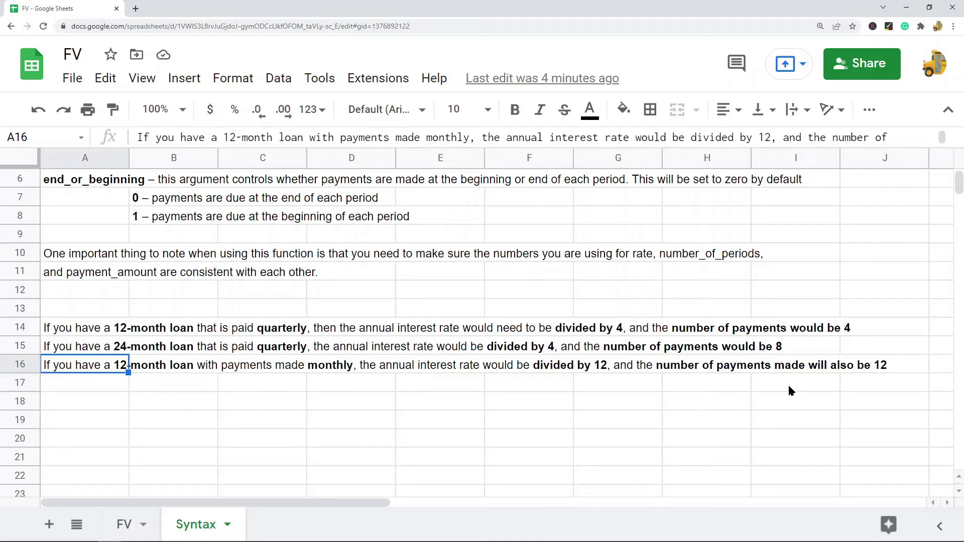
# Highlight example rows 14, 15 and 16, then return to the FV sheet.
pyautogui.click(24, 327)
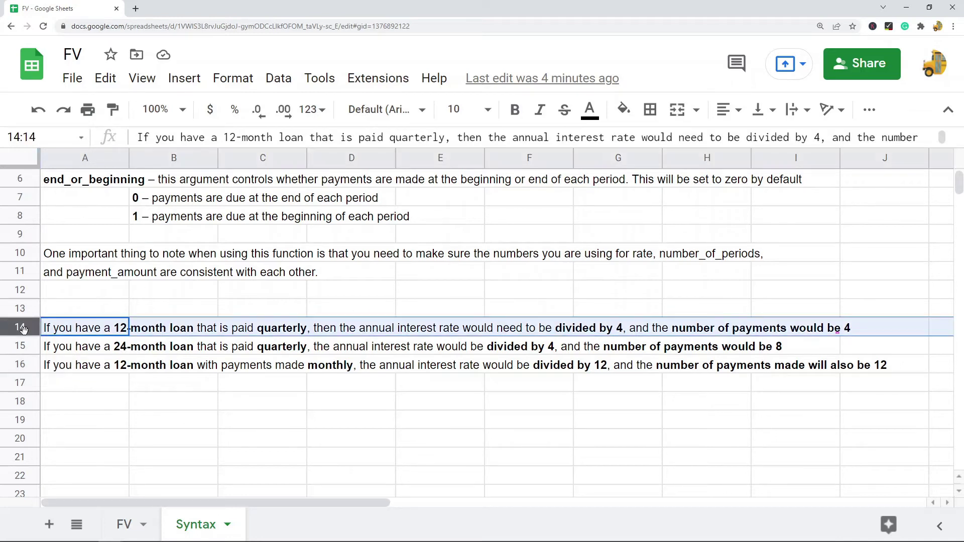
pyautogui.click(24, 346)
pyautogui.click(24, 365)
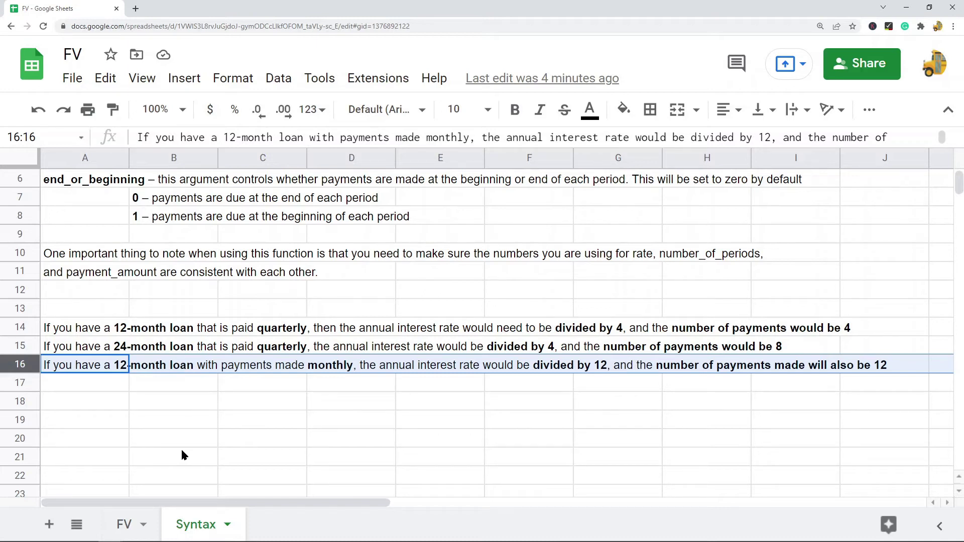
pyautogui.click(125, 524)
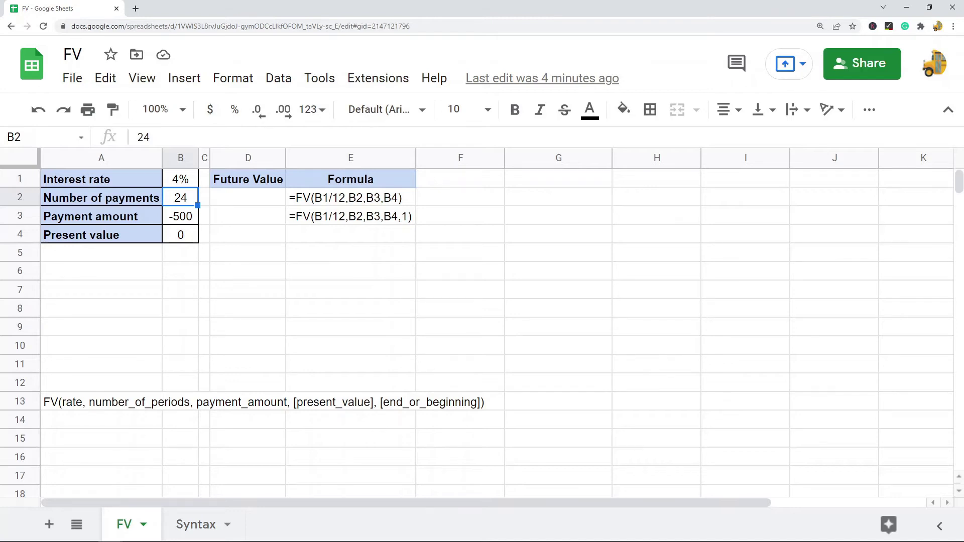
pyautogui.click(187, 216)
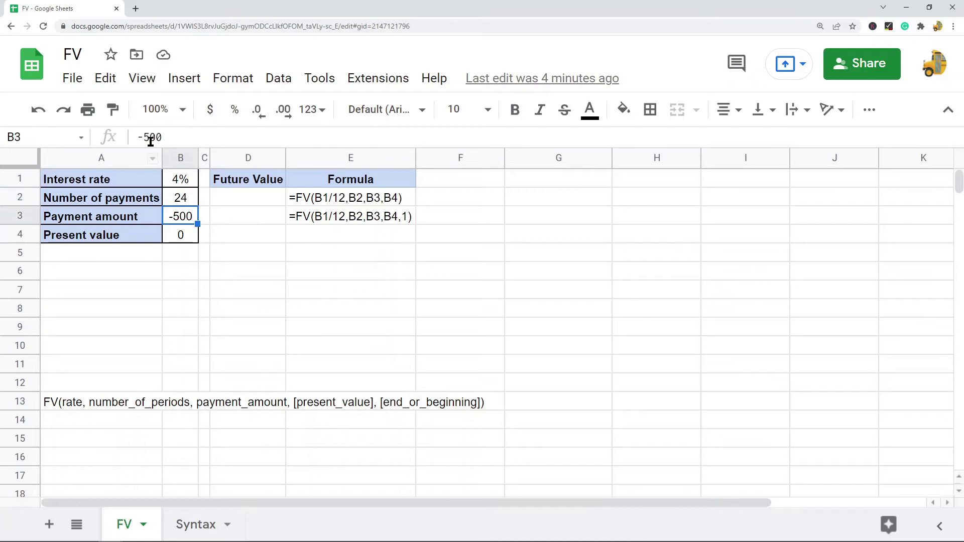
pyautogui.moveTo(209, 136); pyautogui.dragTo(107, 140)
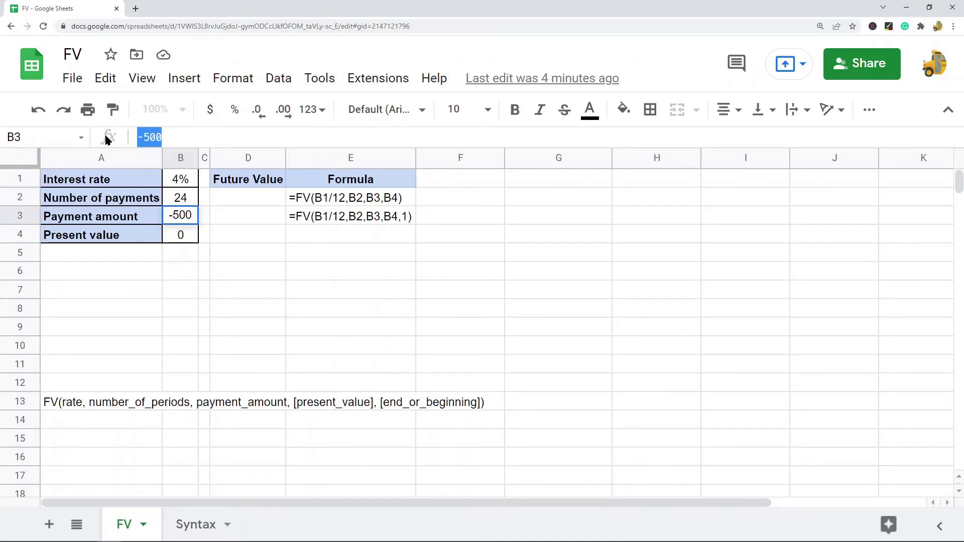
pyautogui.click(241, 291)
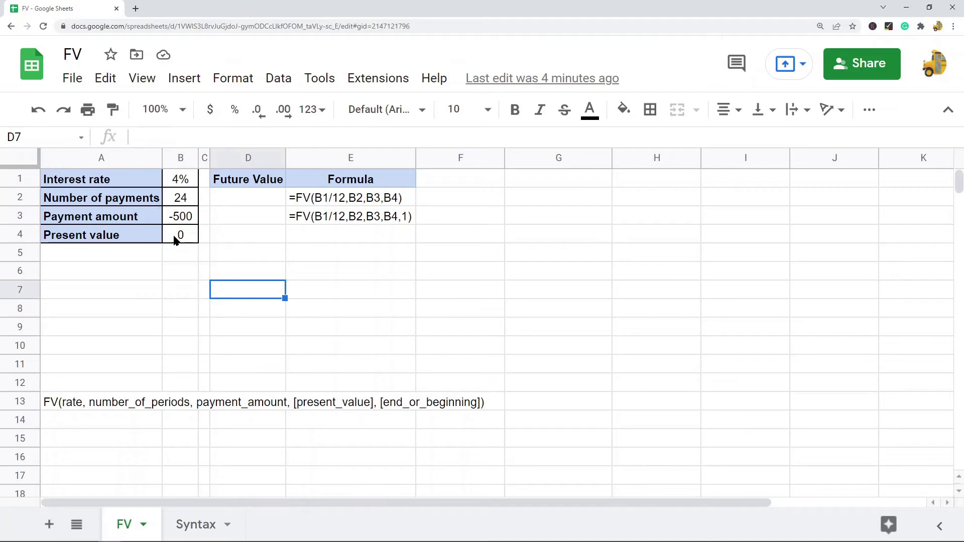
pyautogui.click(182, 203)
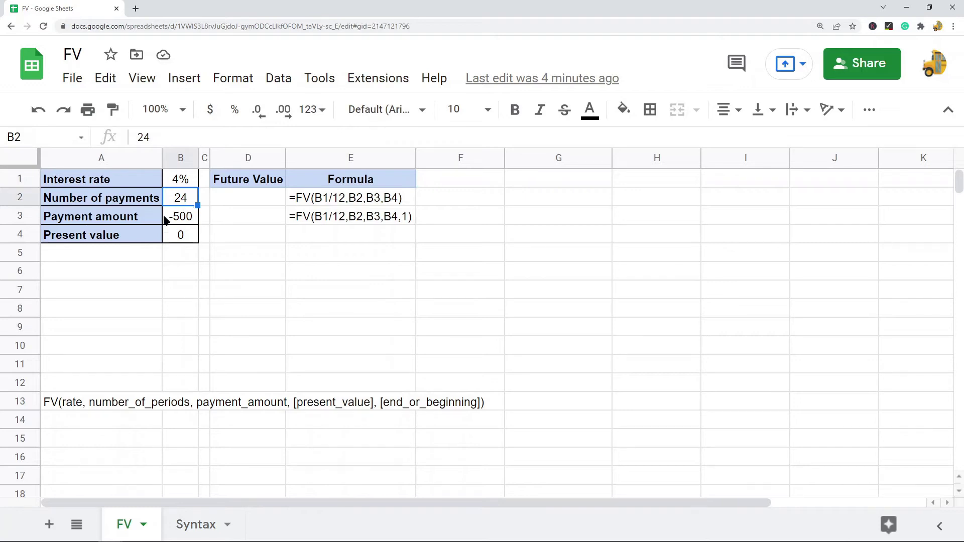
pyautogui.doubleClick(186, 196)
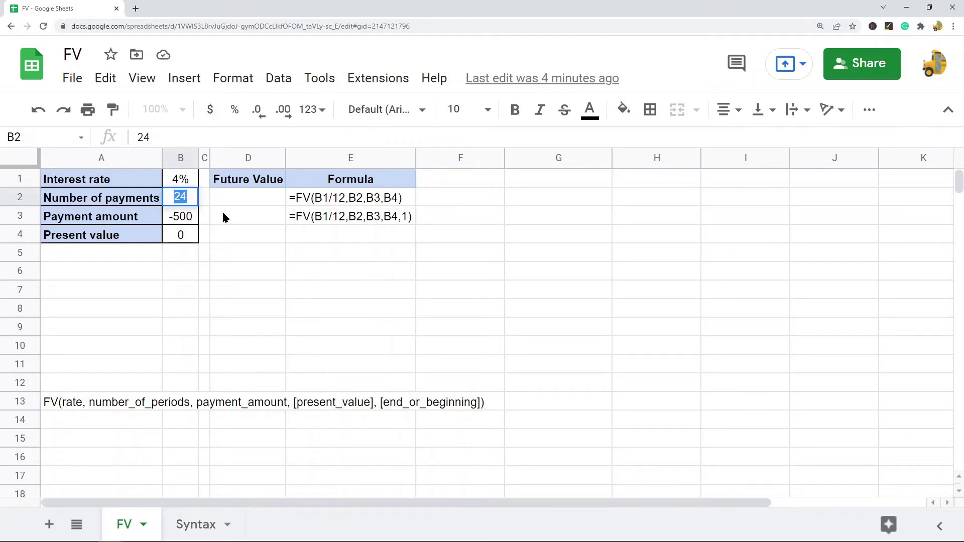
pyautogui.click(244, 294)
pyautogui.click(265, 200)
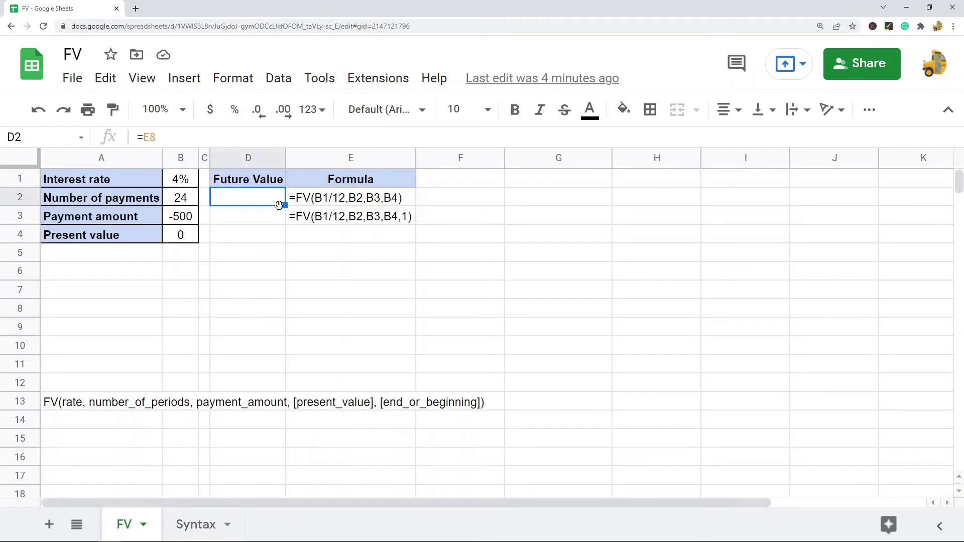
# Start the FV formula in D2 with B1/12 as the monthly rate.
pyautogui.write('=F')
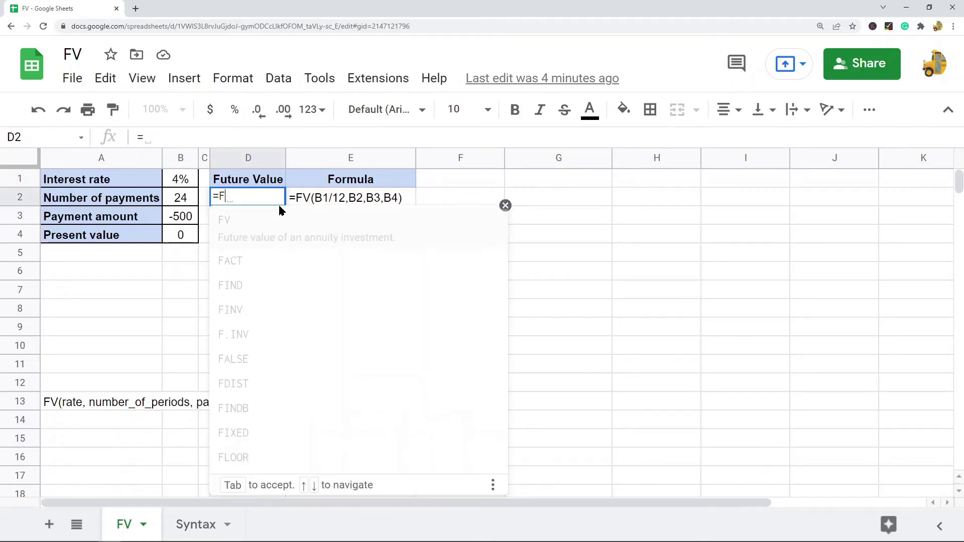
pyautogui.write('V(')
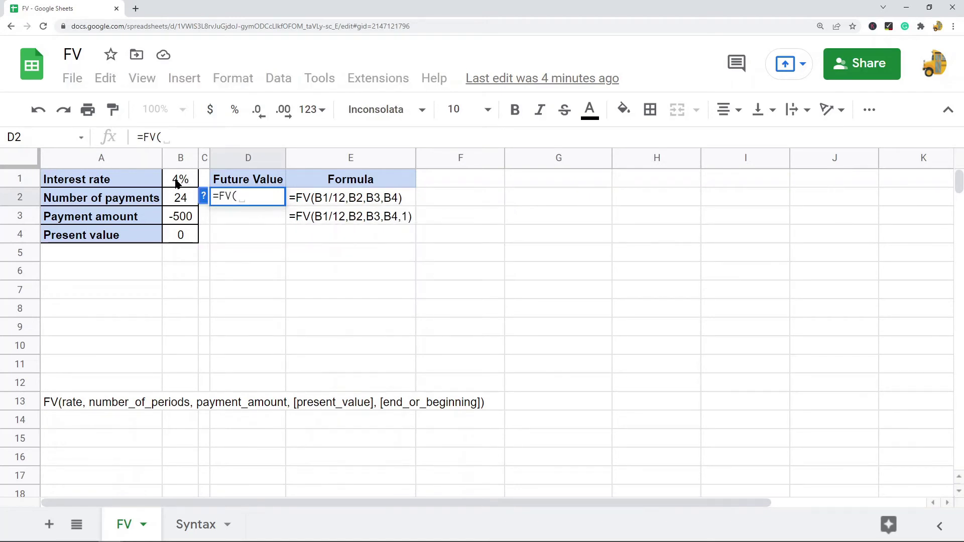
pyautogui.click(180, 181)
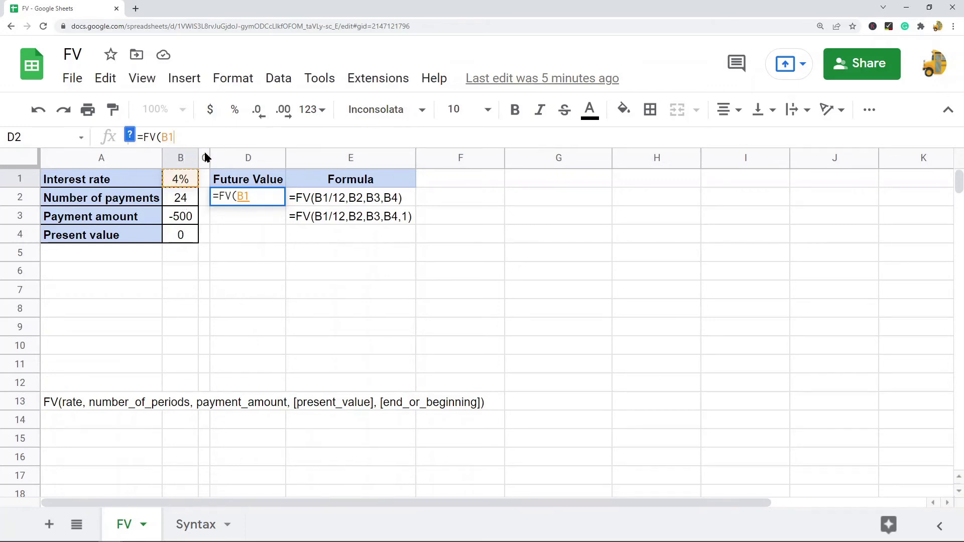
pyautogui.write('/12')
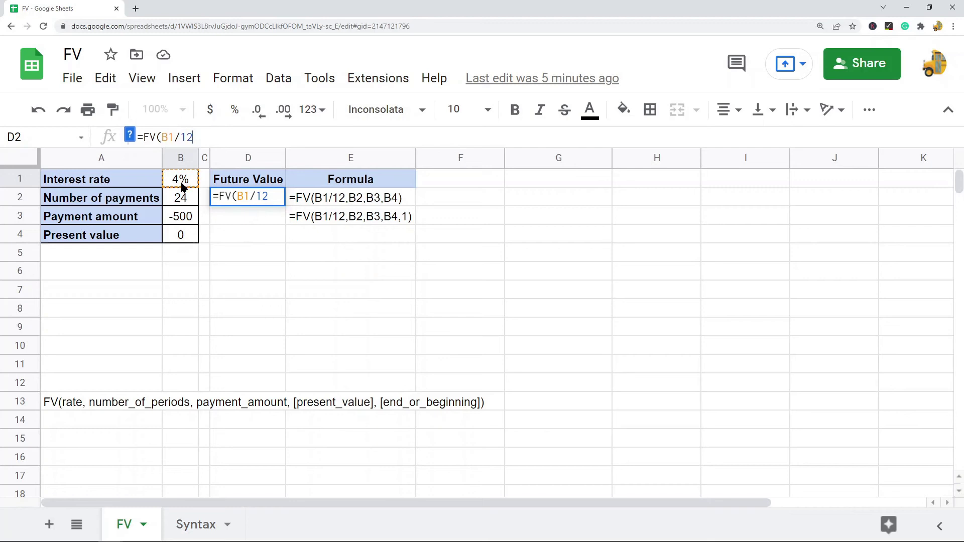
pyautogui.moveTo(173, 137); pyautogui.dragTo(180, 137)
pyautogui.doubleClick(187, 137)
pyautogui.click(199, 136)
# Add B2, B3 and B4 as the arguments to complete =FV(B1/12,B2,B3,B4), giving $12,471.44.
pyautogui.write(',')
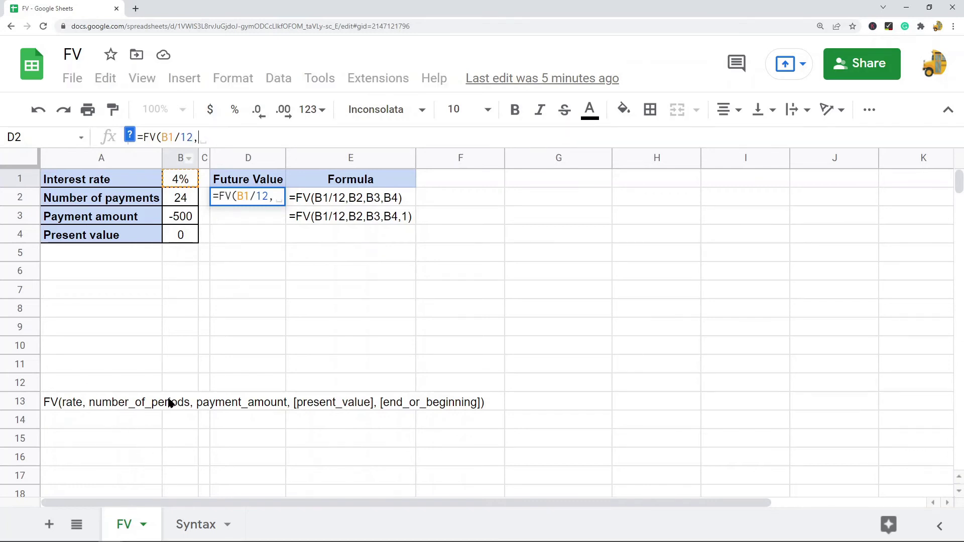
pyautogui.click(186, 201)
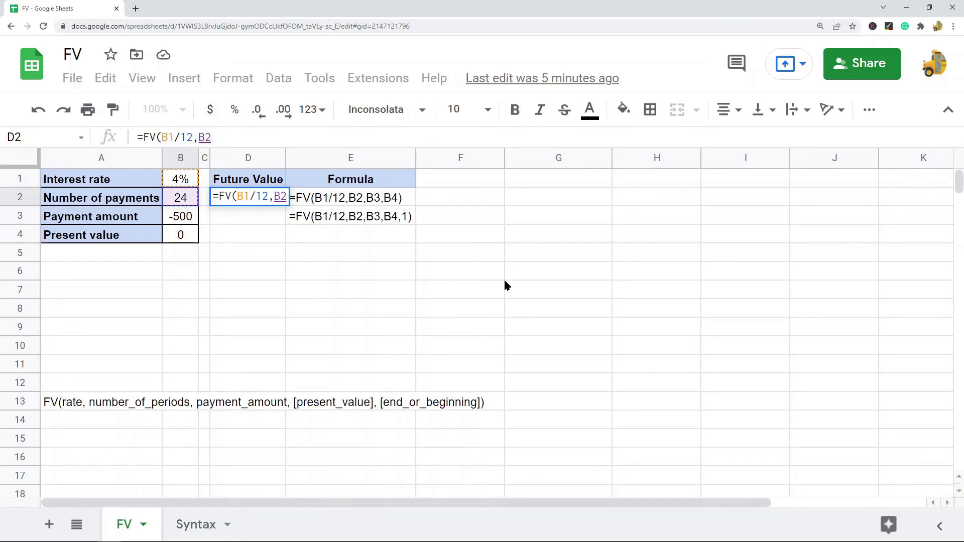
pyautogui.write(',')
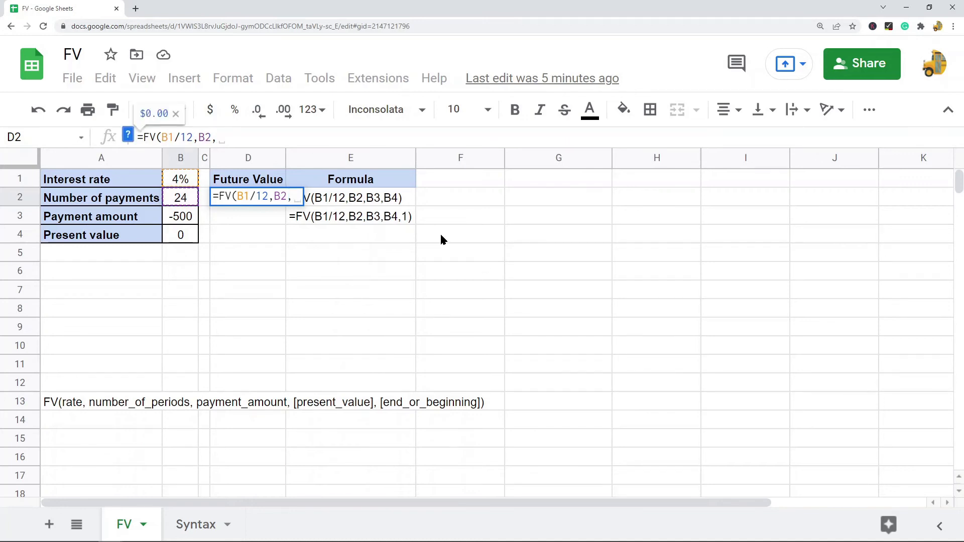
pyautogui.click(186, 218)
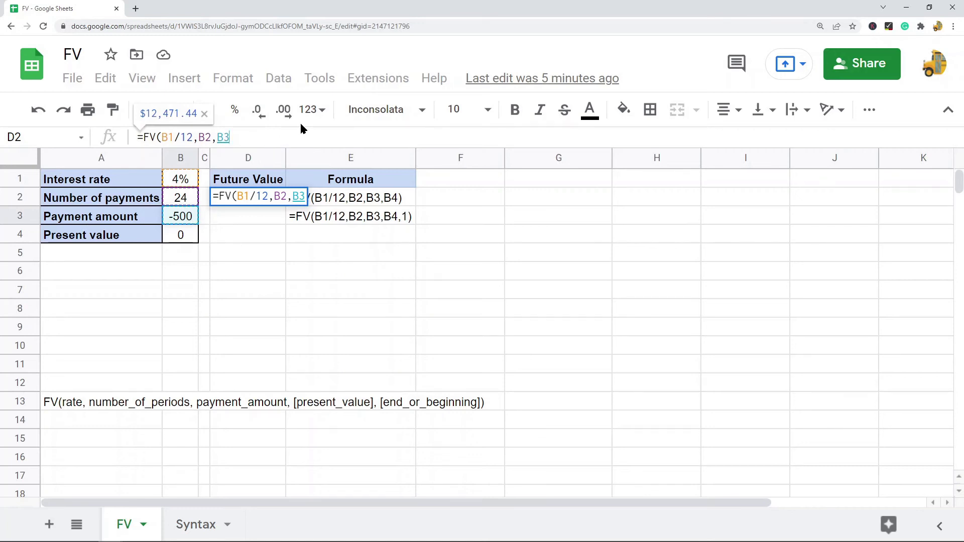
pyautogui.write(',')
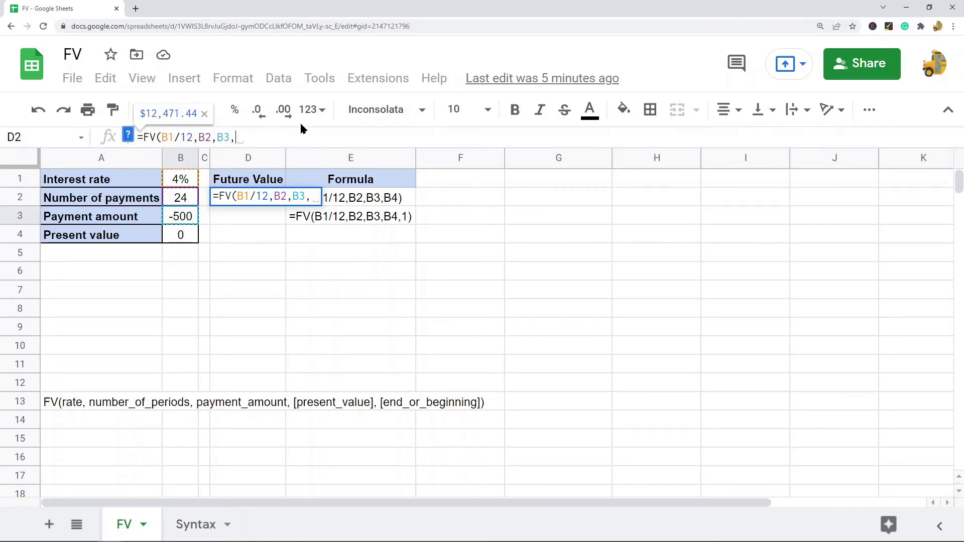
pyautogui.click(181, 238)
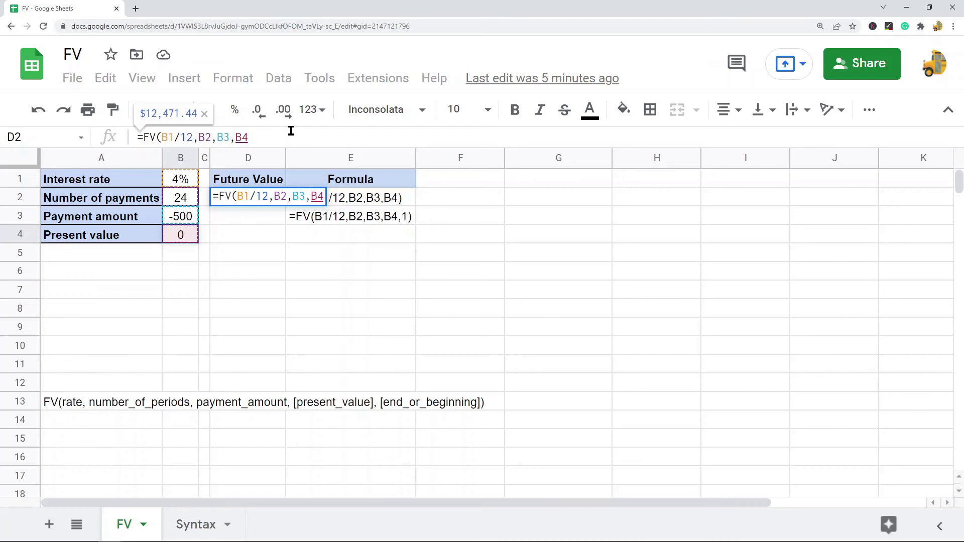
pyautogui.write(')')
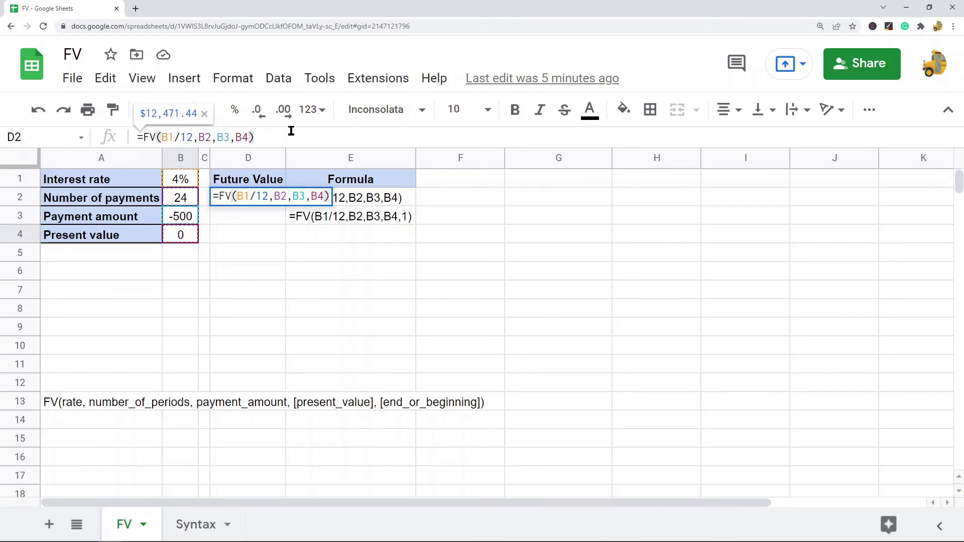
pyautogui.press('Return')
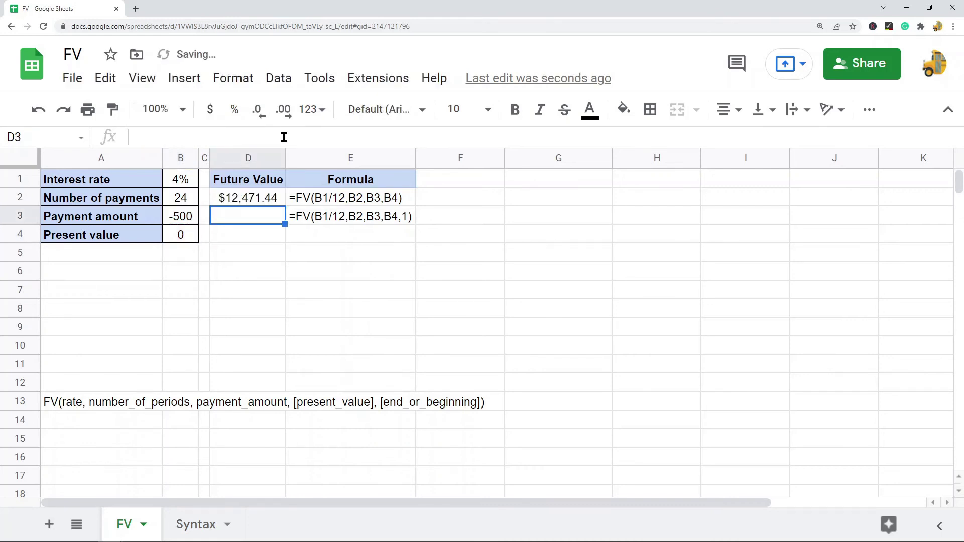
pyautogui.click(247, 199)
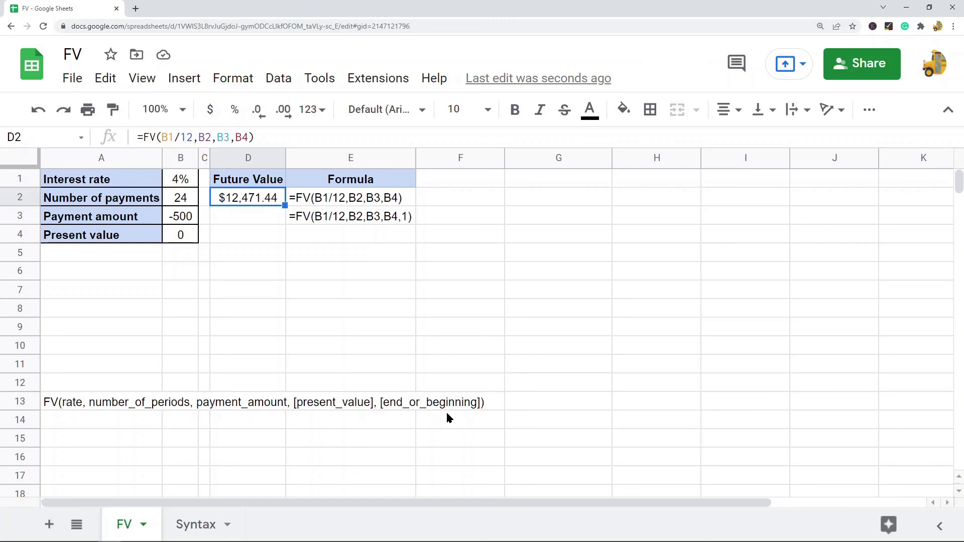
# Copy D2's formula into D3 as =FV(B1/12,B2,B3,B4,1), giving $12,513.02.
pyautogui.moveTo(268, 137); pyautogui.dragTo(194, 188)
pyautogui.hotkey('ctrl', 'c')
pyautogui.press('Return')
pyautogui.click(224, 137)
pyautogui.hotkey('ctrl', 'v')
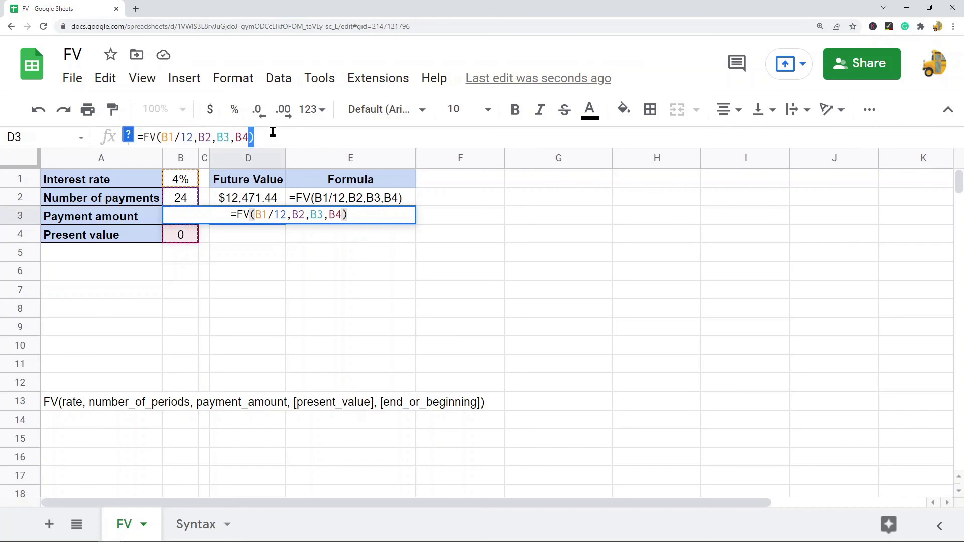
pyautogui.click(249, 137)
pyautogui.write(',1')
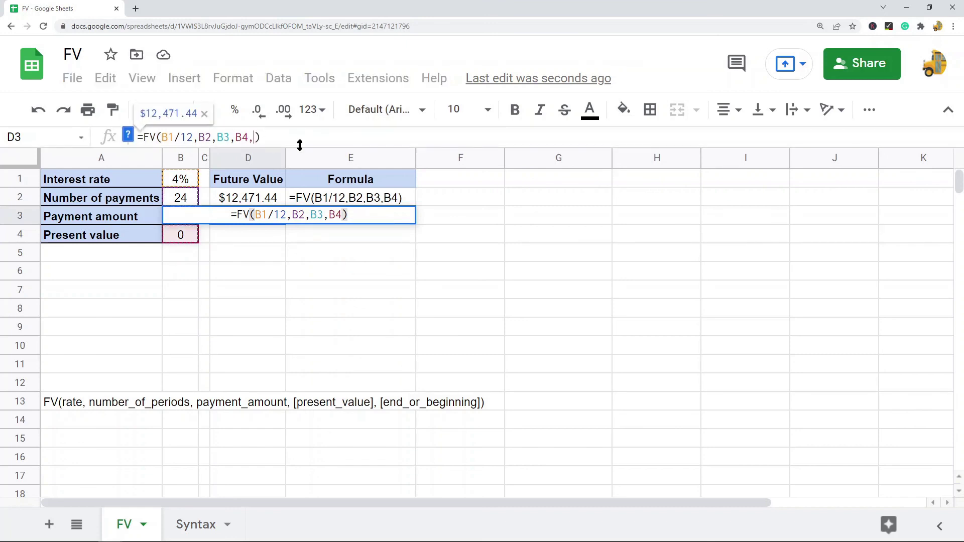
pyautogui.press('Return')
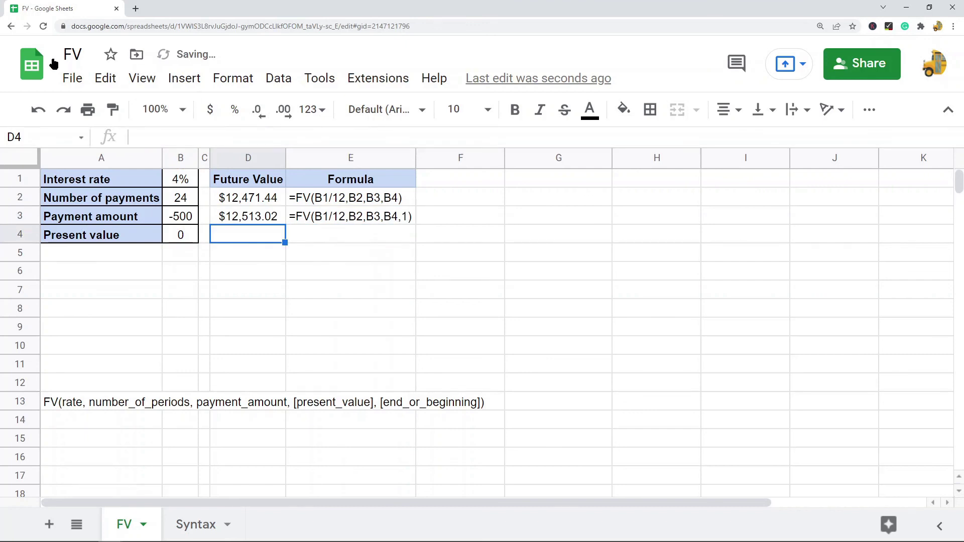
pyautogui.click(236, 217)
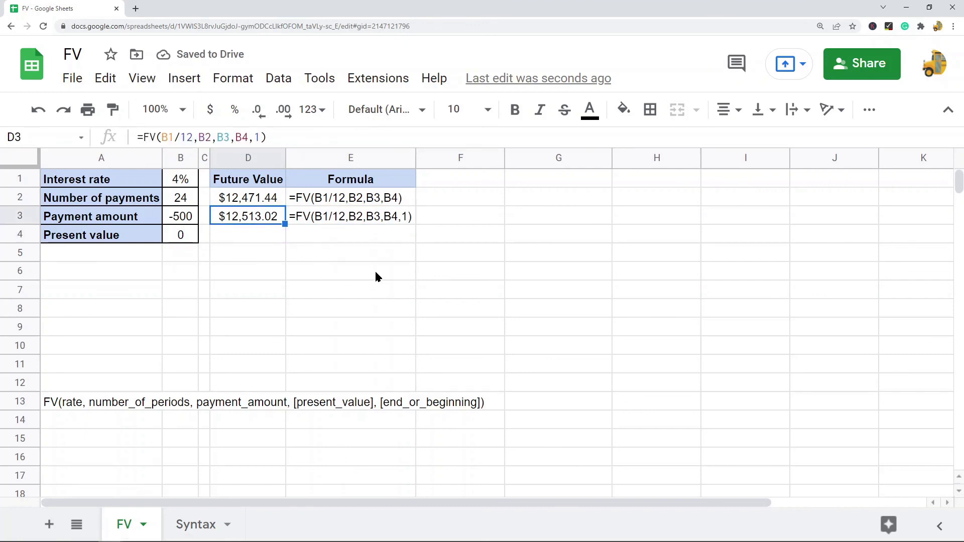